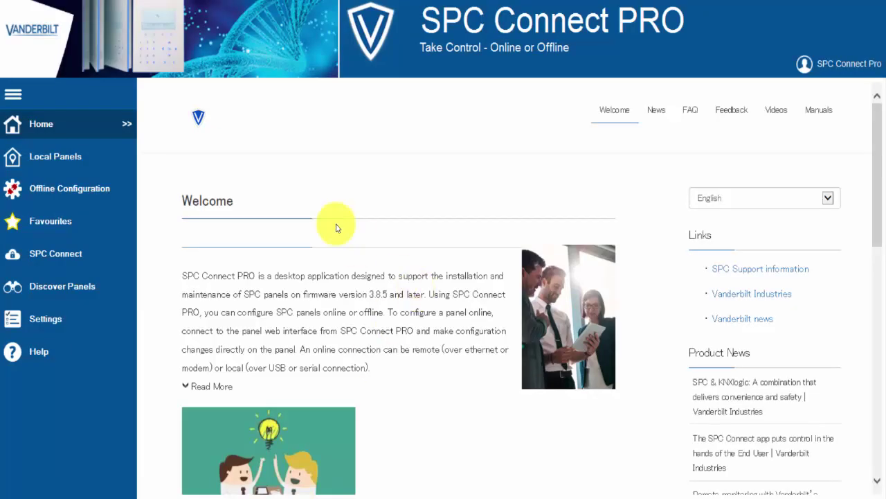
- Show the Local Panels list in SPC Connect Pro
{"action": "left_click", "coordinate": [64, 157]}
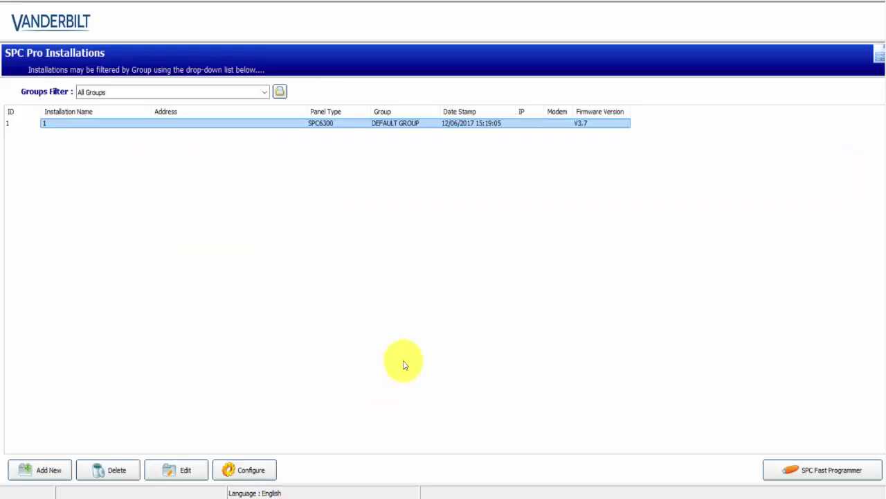
- Load installation 1 (SPC6300) offline and dismiss the System Log's online-only message
{"action": "double_click", "coordinate": [185, 128]}
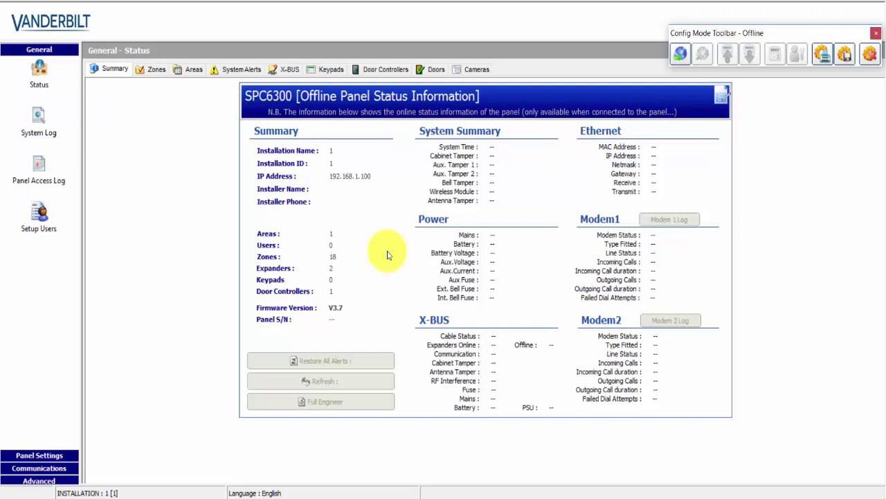
{"action": "left_click", "coordinate": [28, 120]}
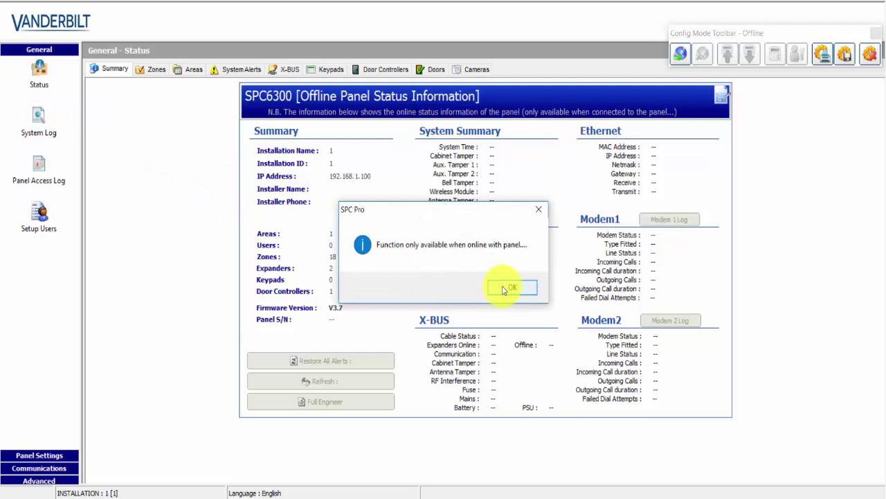
{"action": "left_click", "coordinate": [509, 288]}
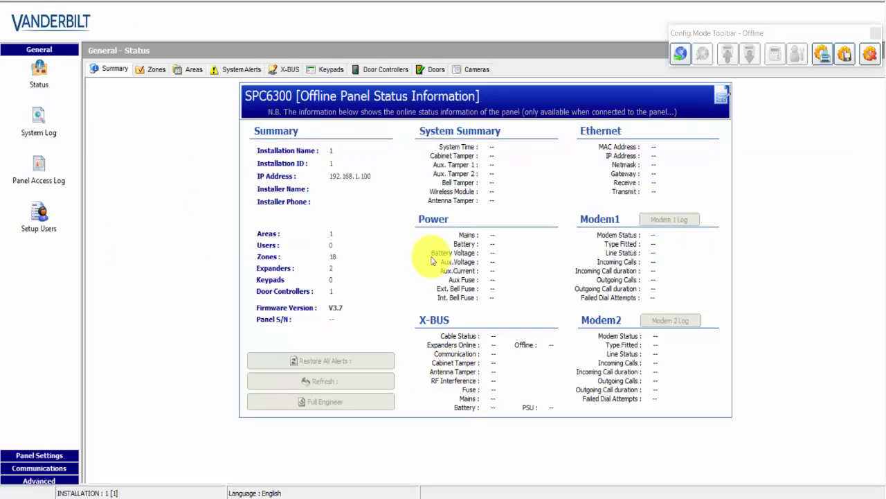
- Open Setup Users and view the Manager user profile's settings
{"action": "left_click", "coordinate": [39, 215]}
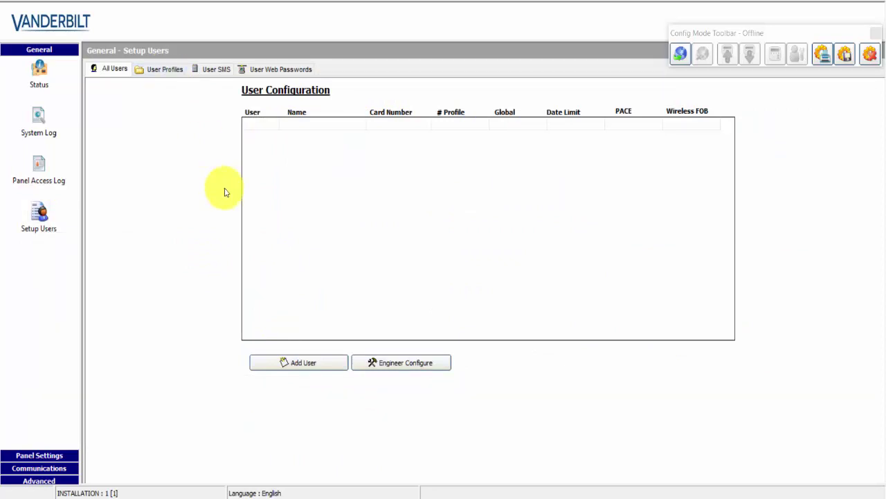
{"action": "left_click", "coordinate": [158, 69]}
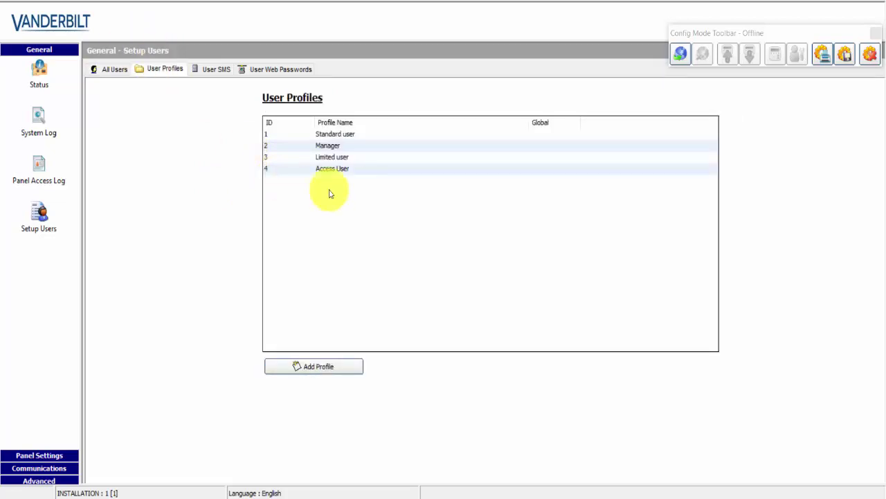
{"action": "double_click", "coordinate": [326, 147]}
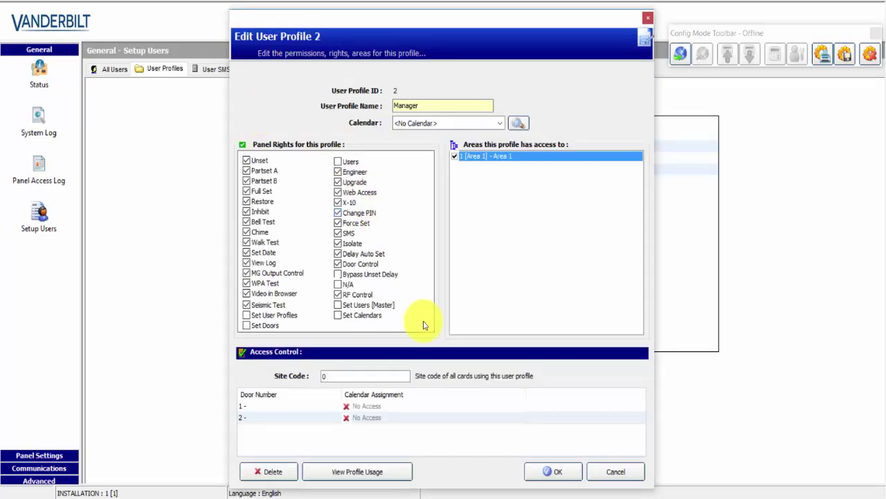
{"action": "left_click", "coordinate": [572, 471]}
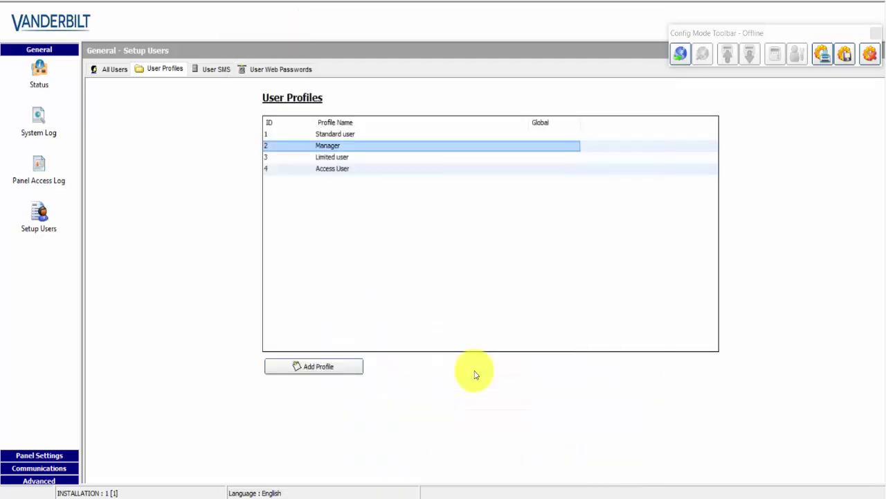
- Start adding a new user from All Users, then cancel without saving
{"action": "left_click", "coordinate": [115, 70]}
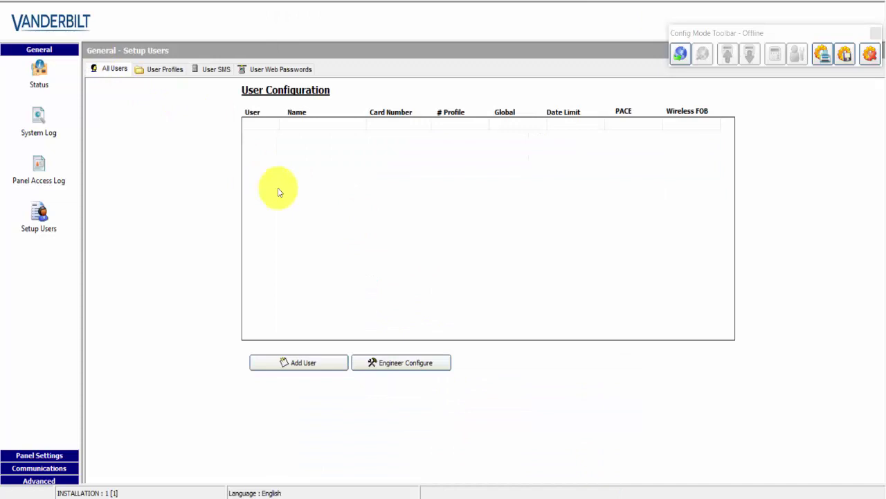
{"action": "left_click", "coordinate": [317, 360]}
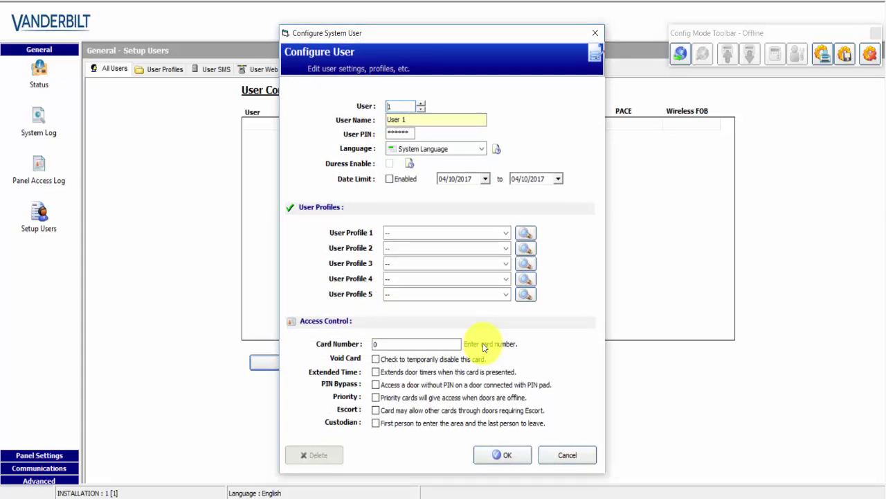
{"action": "left_click", "coordinate": [565, 454]}
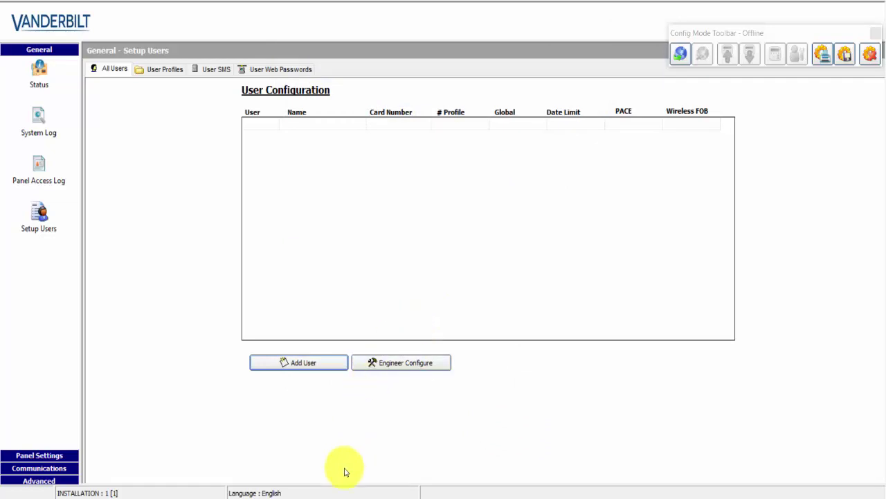
- Open the Add User form for User 10 on the SPC6300 web page, then return to SPC Connect Pro
{"action": "mouse_move", "coordinate": [325, 495]}
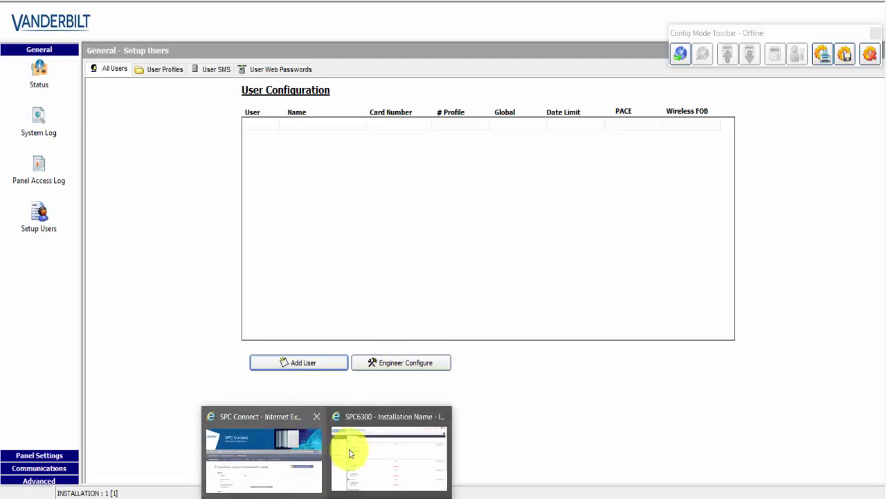
{"action": "left_click", "coordinate": [292, 451]}
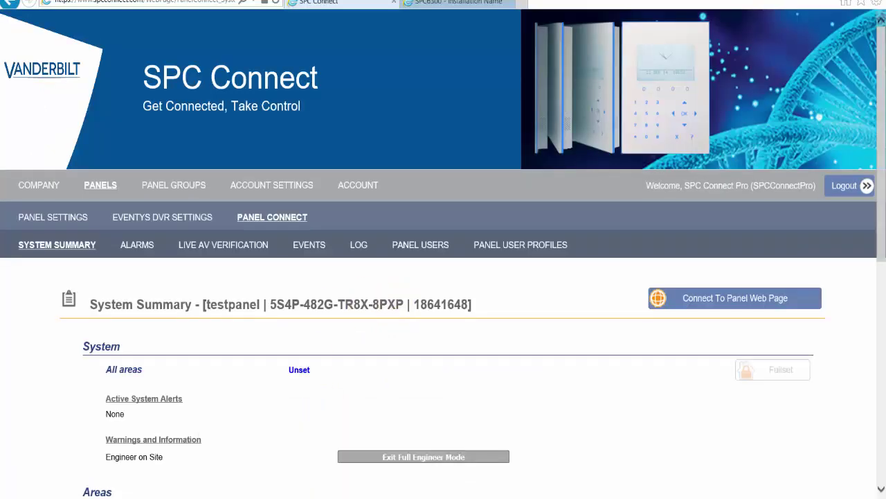
{"action": "mouse_move", "coordinate": [346, 491]}
{"action": "left_click", "coordinate": [405, 471]}
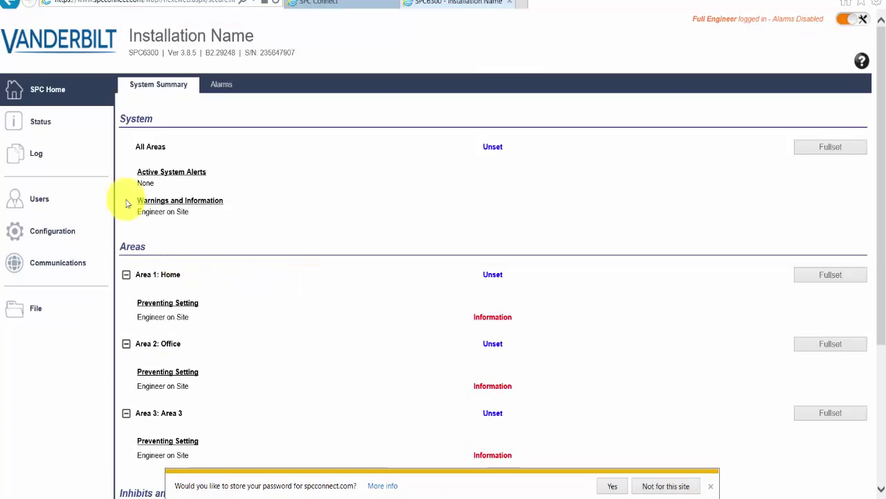
{"action": "left_click", "coordinate": [43, 199]}
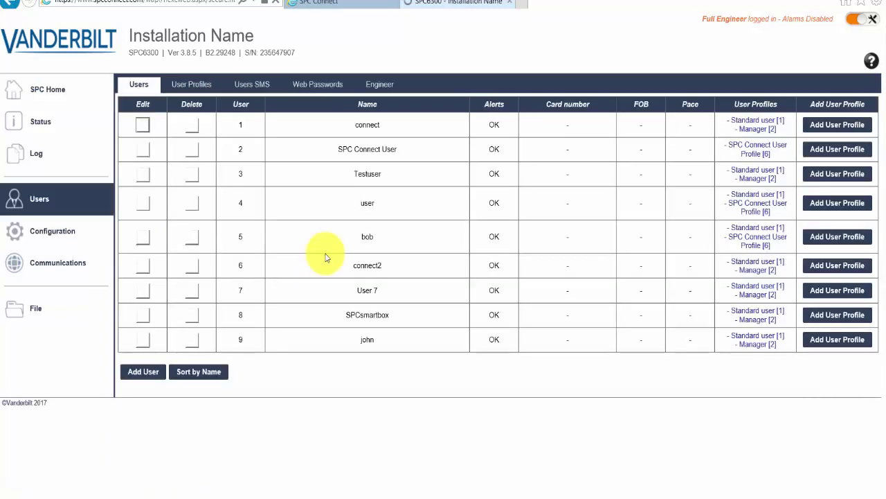
{"action": "left_click", "coordinate": [155, 373]}
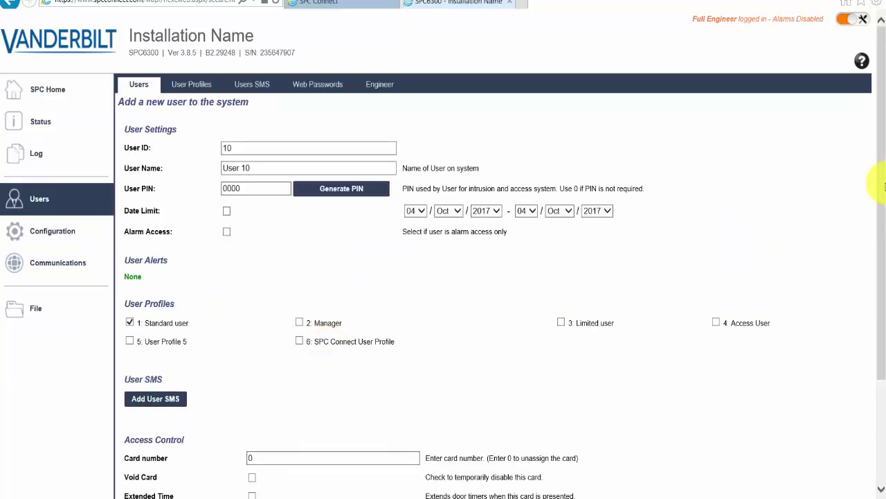
{"action": "left_click_drag", "start_coordinate": [881, 198], "coordinate": [884, 312]}
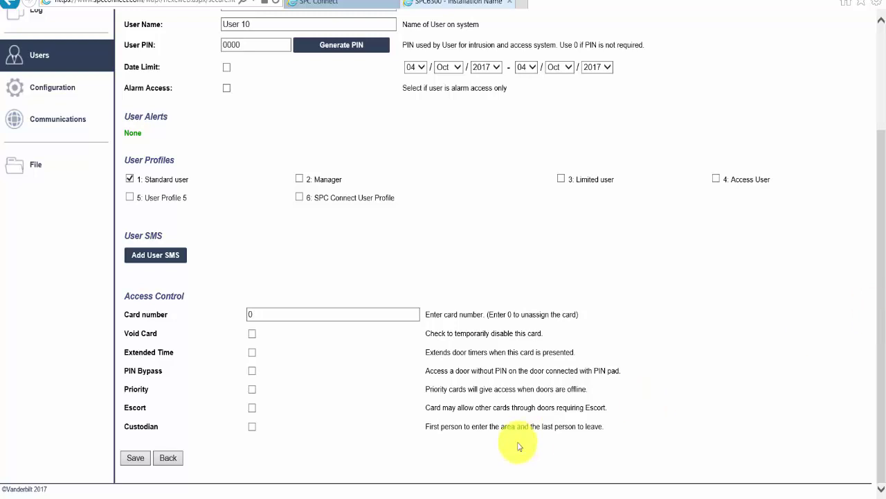
{"action": "left_click", "coordinate": [297, 496]}
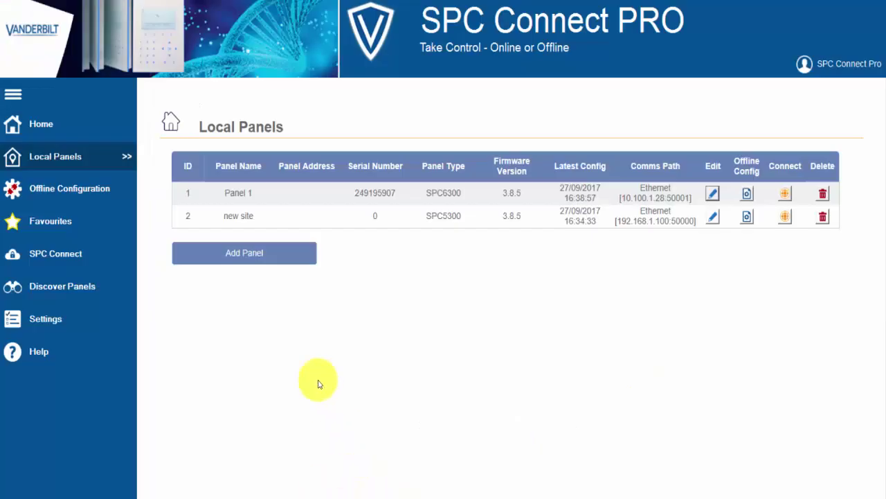
- Open Panel 1's offline Config 1 and view its Users and User Profiles
{"action": "left_click", "coordinate": [747, 197]}
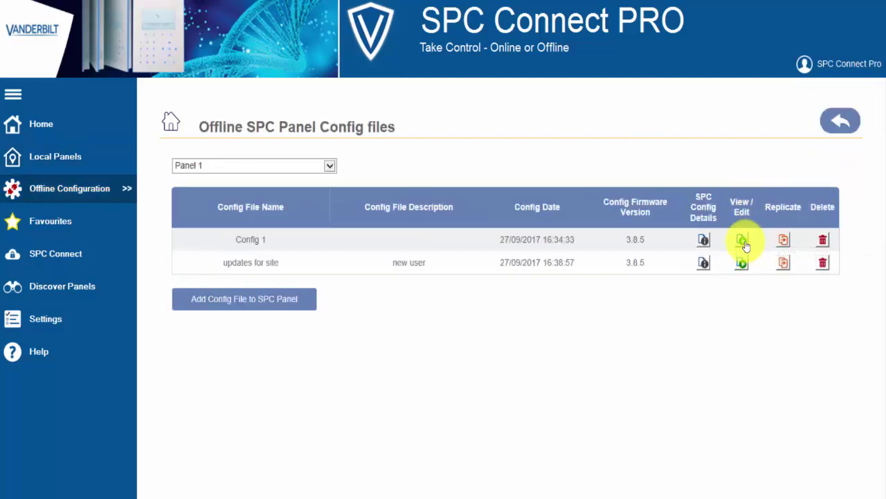
{"action": "left_click", "coordinate": [742, 239]}
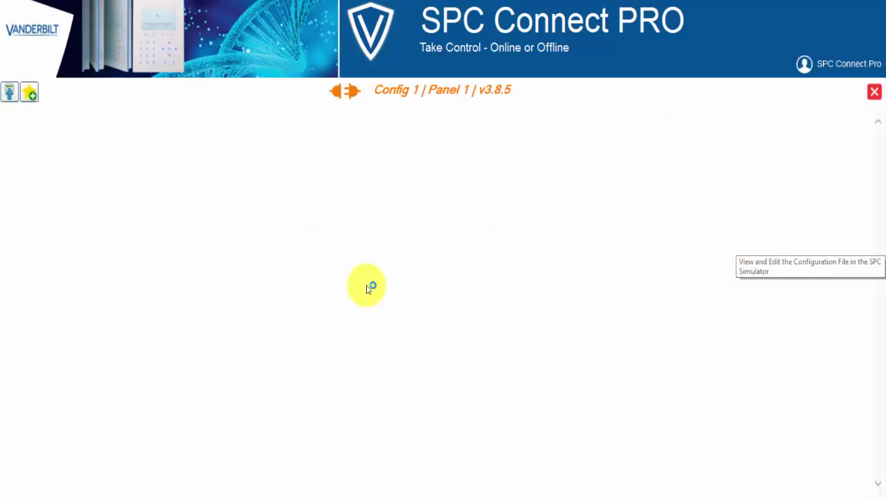
{"action": "left_click", "coordinate": [50, 135]}
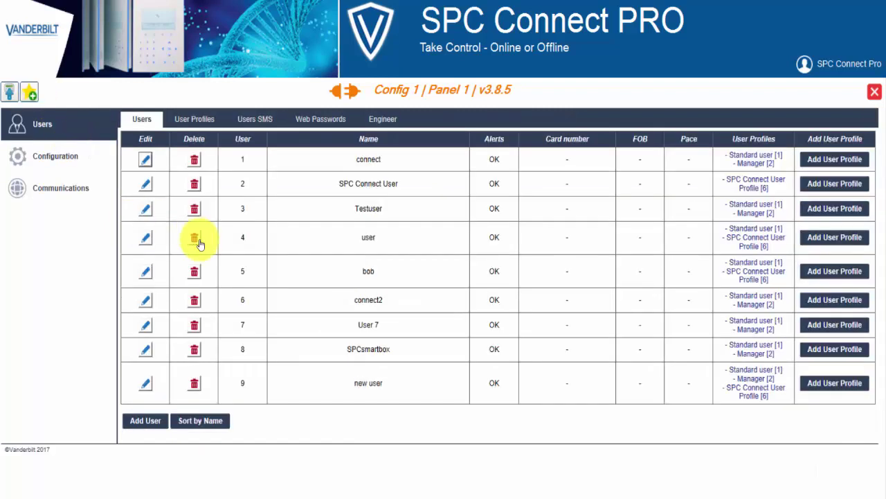
{"action": "left_click", "coordinate": [194, 120]}
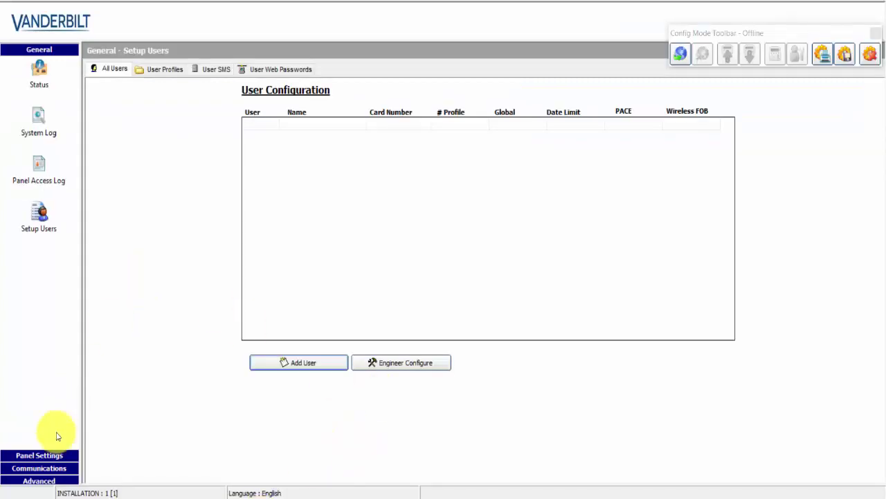
- View input 1 (Front door) settings under Controller Inputs & Outputs, closing without changes
{"action": "left_click", "coordinate": [39, 456]}
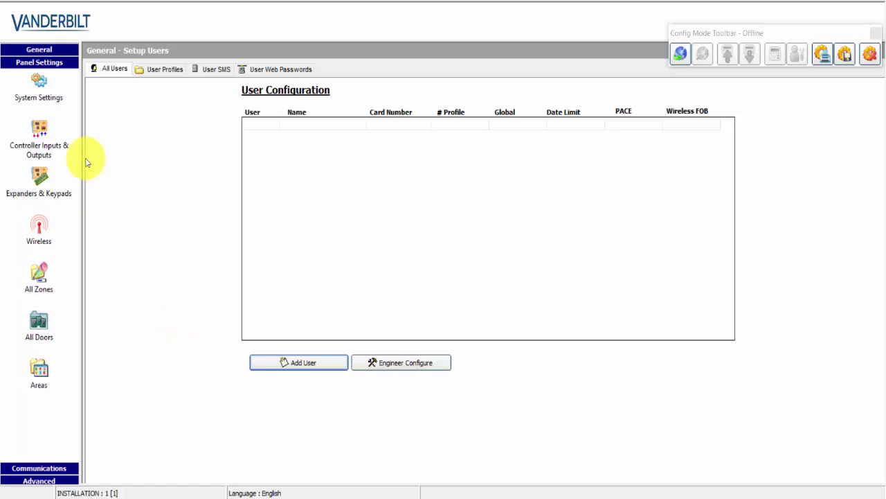
{"action": "left_click", "coordinate": [39, 130]}
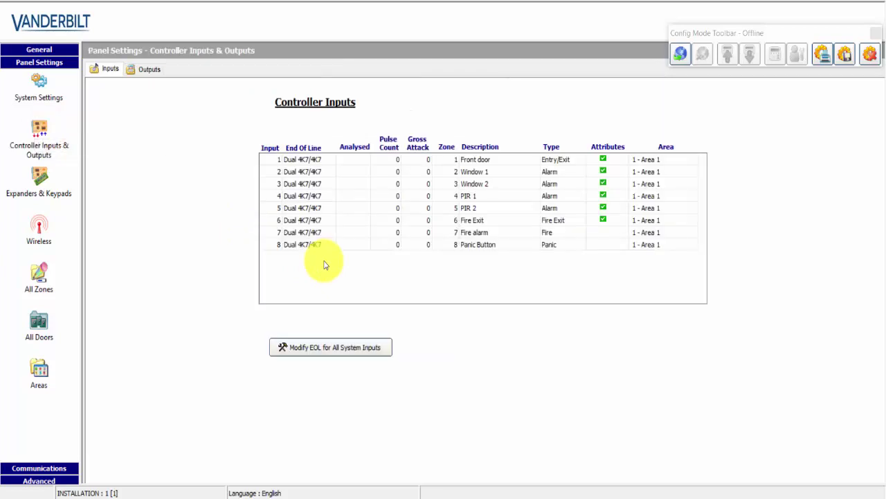
{"action": "double_click", "coordinate": [353, 164]}
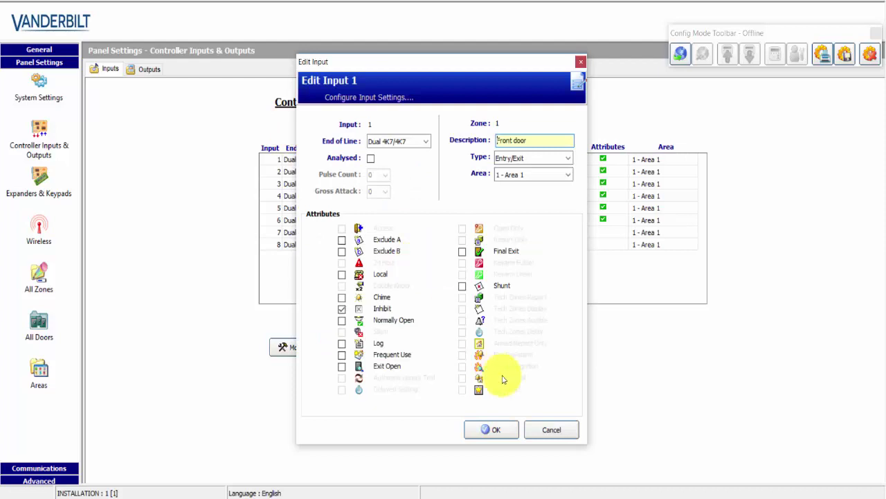
{"action": "left_click", "coordinate": [550, 430]}
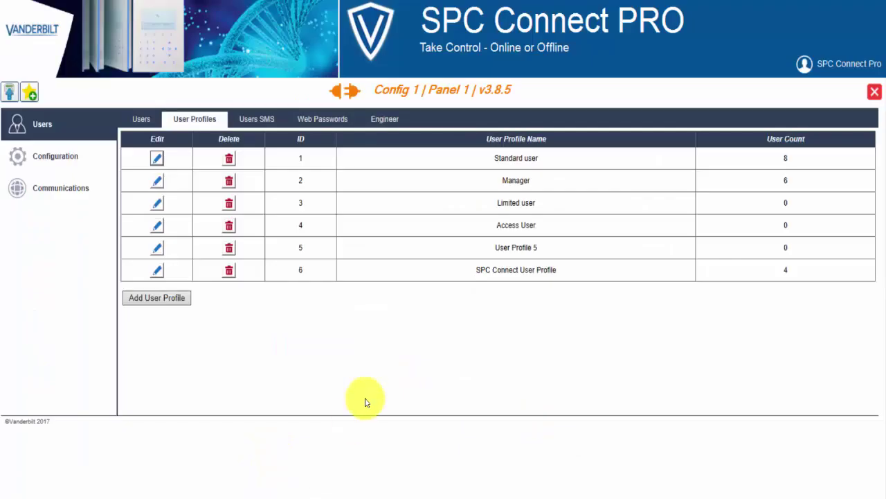
- Open Configuration to show the Hardware controller inputs and outputs tables
{"action": "left_click", "coordinate": [50, 158]}
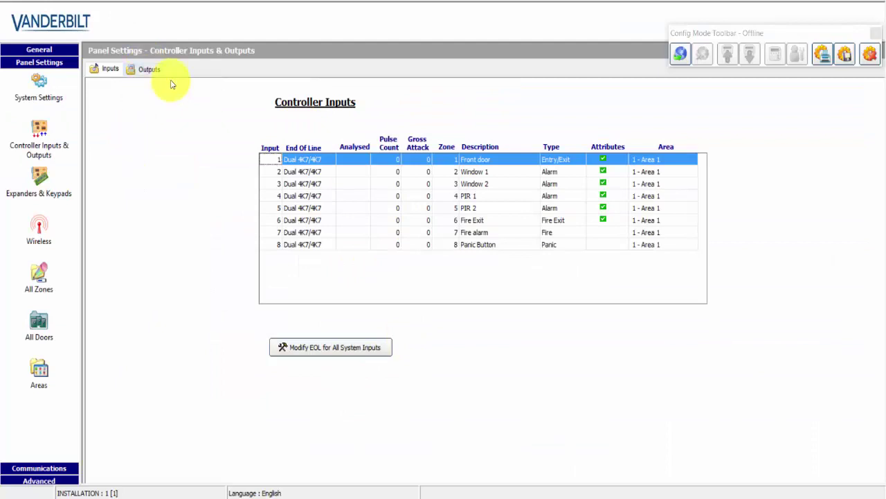
- View output 2 (Int. Bell) settings on the Outputs tab, then cancel
{"action": "left_click", "coordinate": [149, 69]}
{"action": "double_click", "coordinate": [331, 166]}
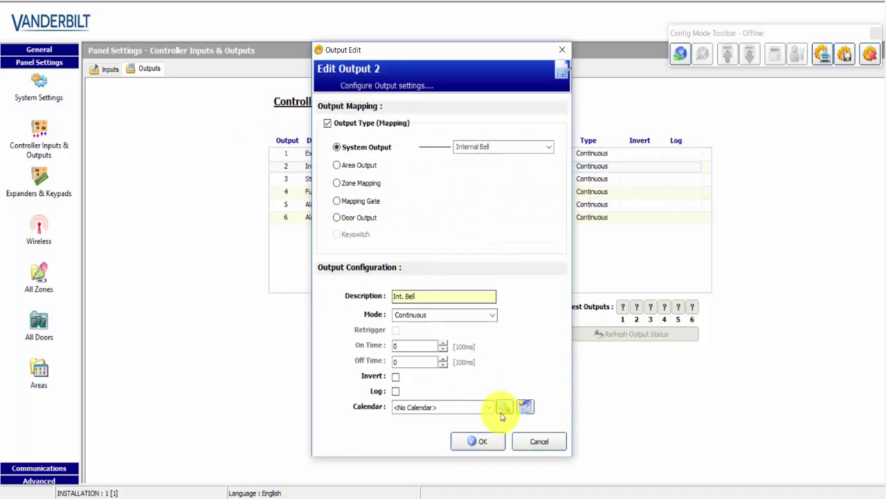
{"action": "left_click", "coordinate": [540, 441]}
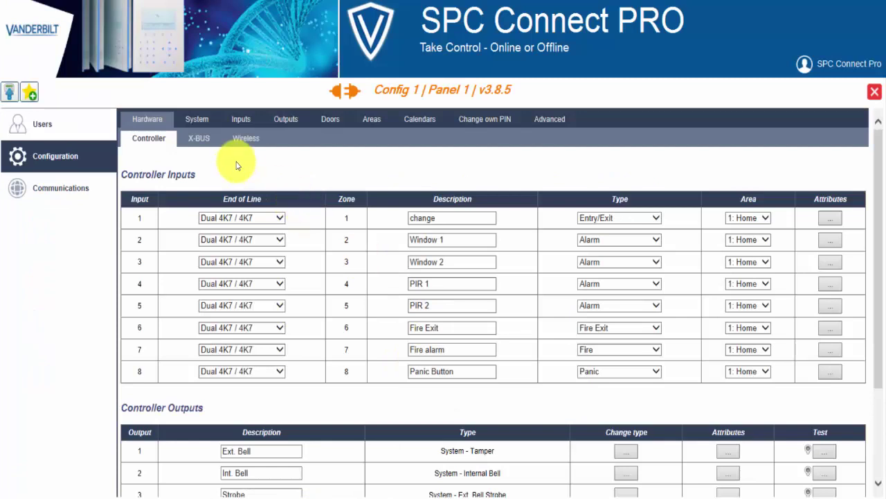
- List the six controller outputs in SPC Connect Pro, then switch back to SPC Pro
{"action": "left_click", "coordinate": [284, 117]}
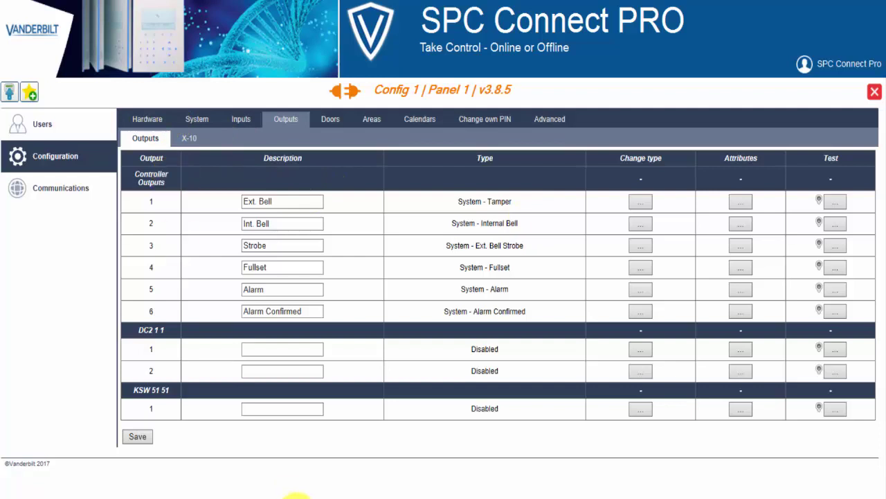
{"action": "mouse_move", "coordinate": [297, 496]}
{"action": "left_click", "coordinate": [265, 496]}
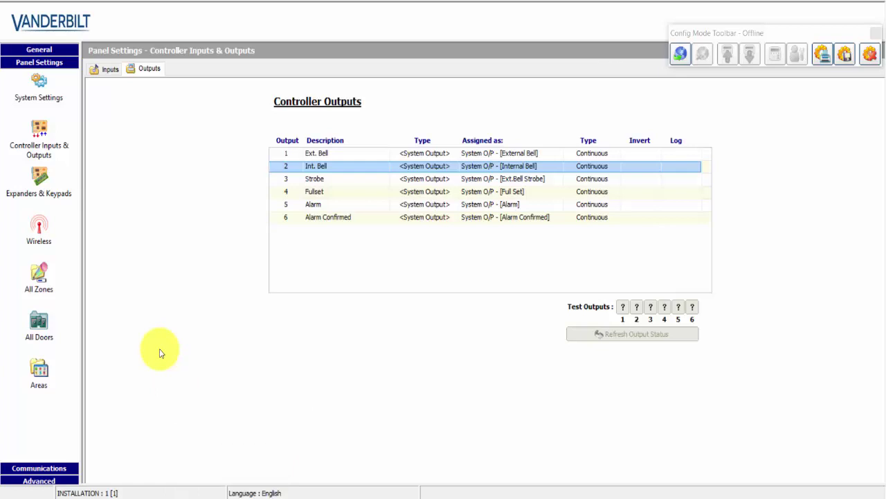
- Show SPC Pro's configured expanders under Expanders & Keypads
{"action": "left_click", "coordinate": [40, 180]}
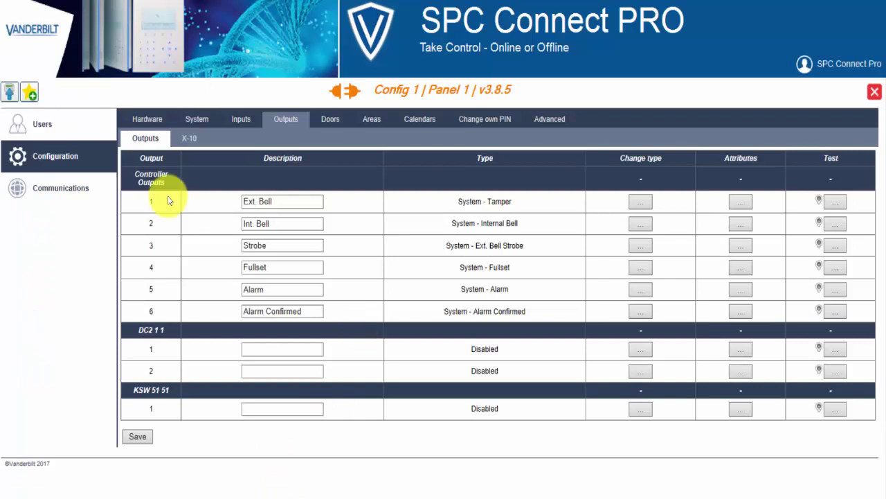
- Browse X-BUS expanders, keypads and door controllers, then open DC2 1's Door I/O 1 entry settings
{"action": "left_click", "coordinate": [154, 122]}
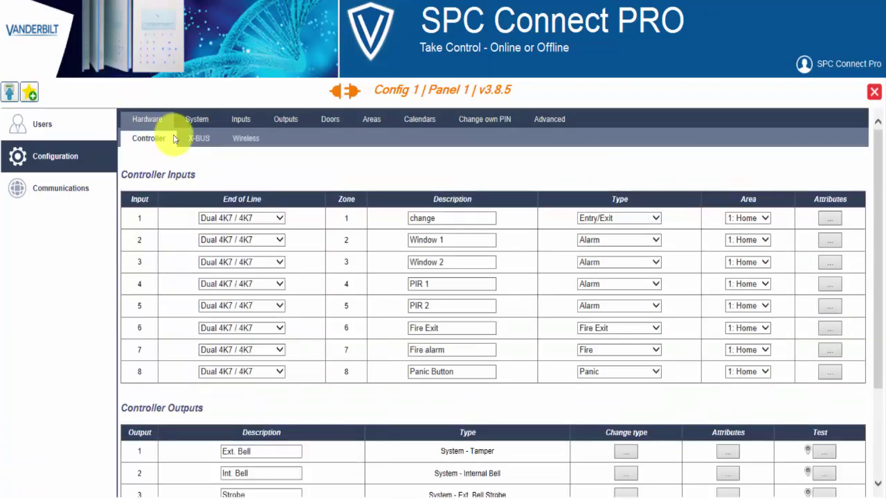
{"action": "left_click", "coordinate": [204, 141]}
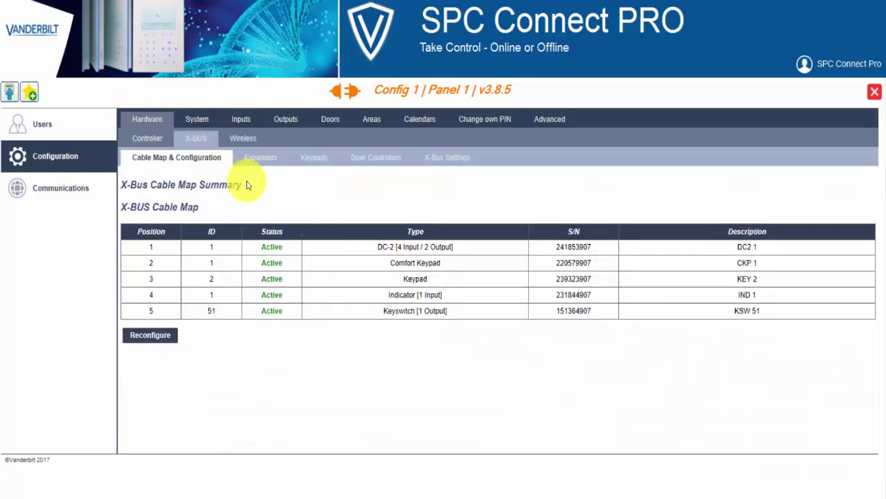
{"action": "left_click", "coordinate": [265, 157]}
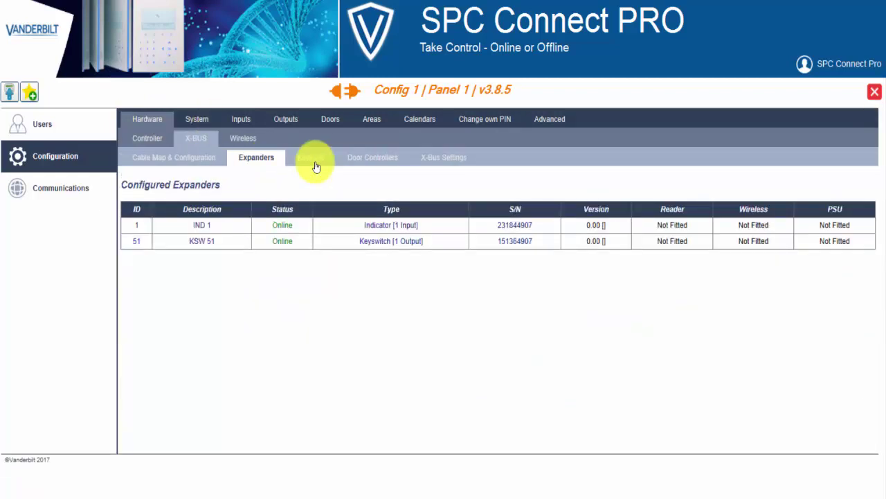
{"action": "left_click", "coordinate": [313, 160]}
{"action": "left_click", "coordinate": [365, 158]}
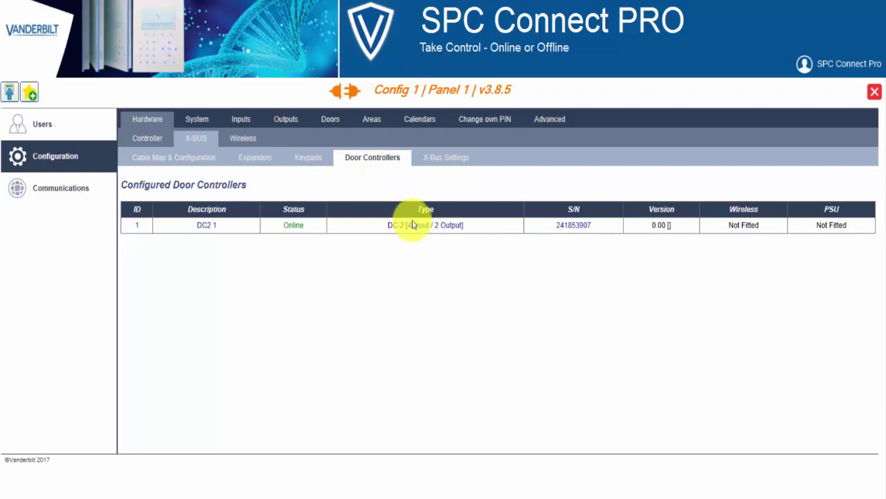
{"action": "left_click", "coordinate": [415, 227]}
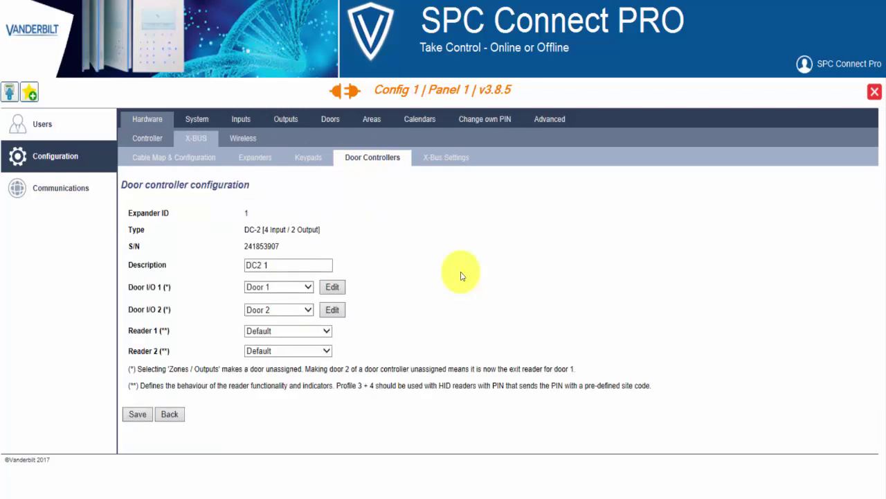
{"action": "left_click", "coordinate": [333, 284]}
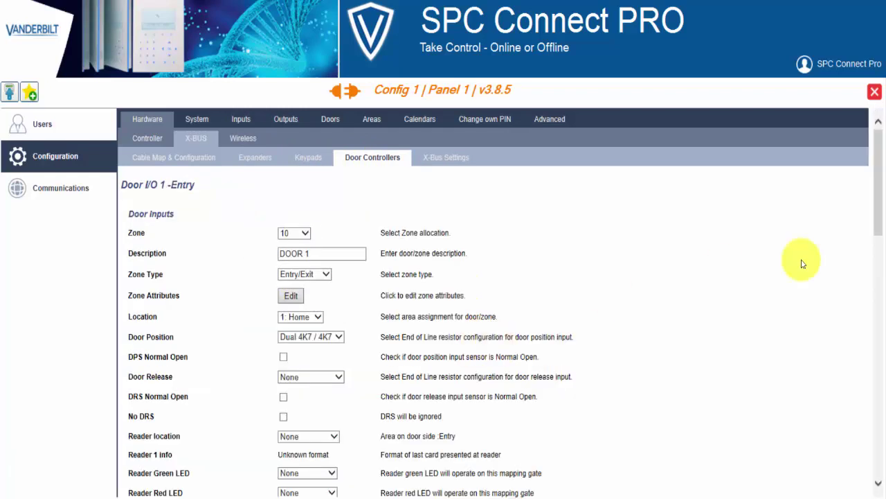
{"action": "left_click_drag", "start_coordinate": [879, 199], "coordinate": [879, 174]}
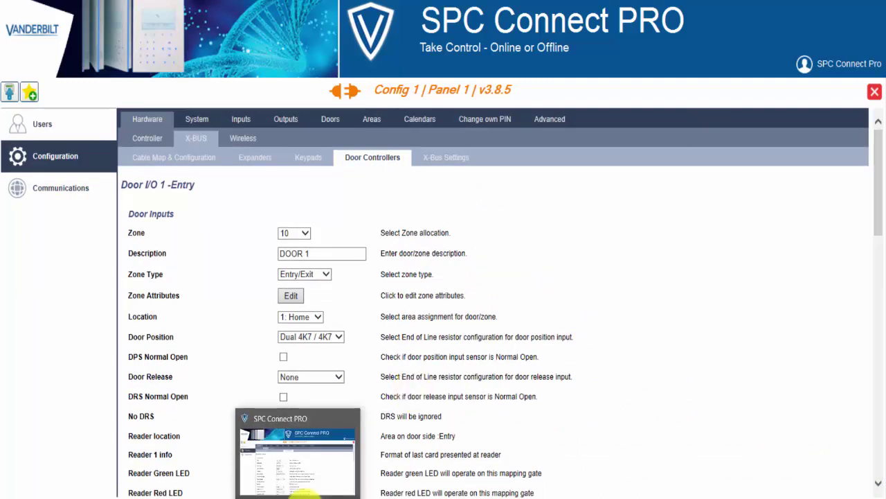
- Switch to SPC Pro to show the Expanders list with the I/O and audio expanders
{"action": "left_click", "coordinate": [304, 493]}
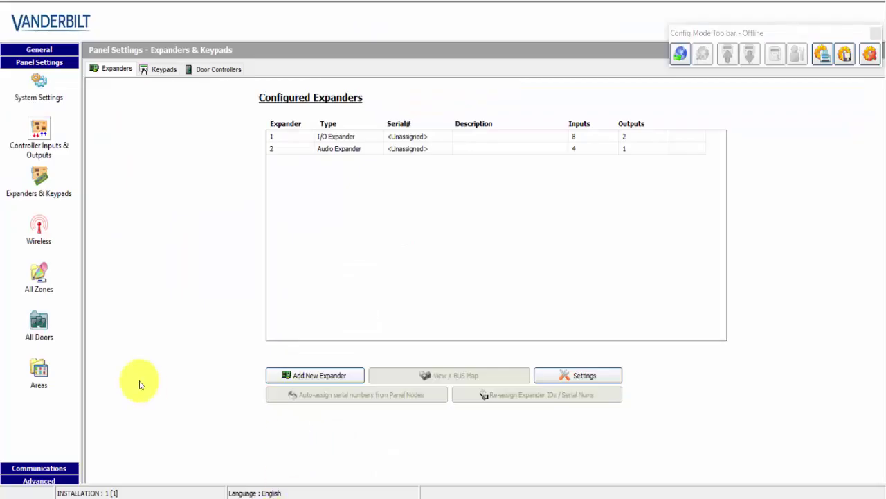
{"action": "left_click", "coordinate": [39, 82]}
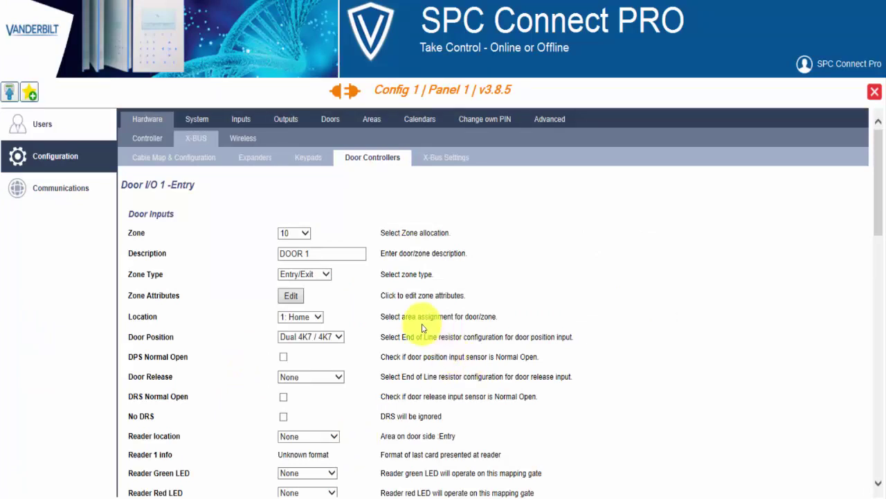
- Step through System Identification and Standards to System Timers, showing 15-minute bell durations
{"action": "left_click", "coordinate": [196, 119]}
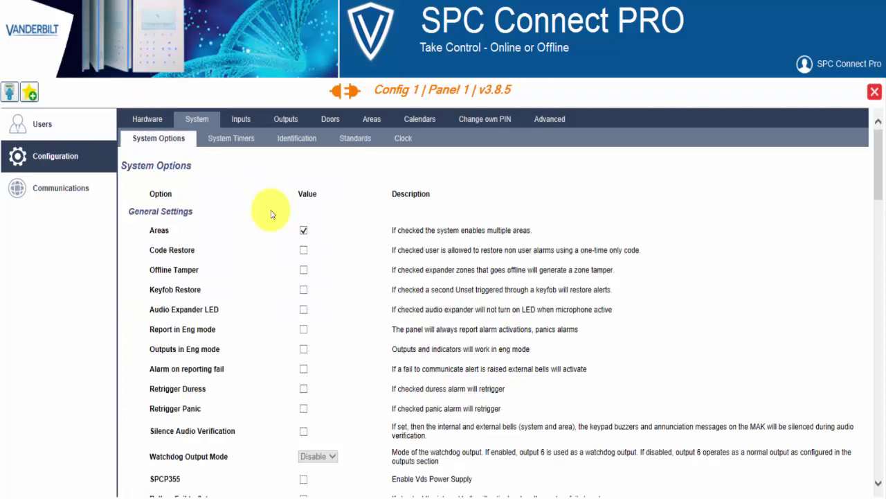
{"action": "left_click", "coordinate": [297, 142]}
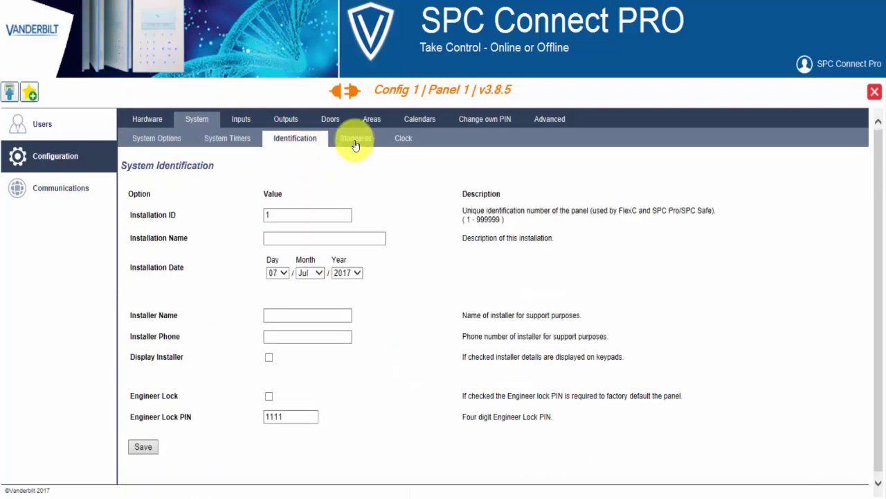
{"action": "left_click", "coordinate": [355, 143]}
{"action": "left_click", "coordinate": [237, 140]}
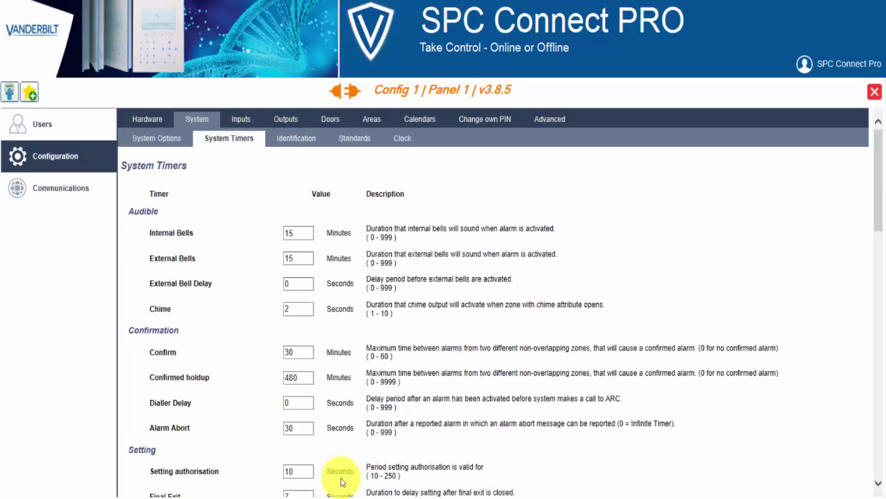
- Bring up SPC Pro's system identification, expand Communications and select FlexC
{"action": "mouse_move", "coordinate": [327, 495]}
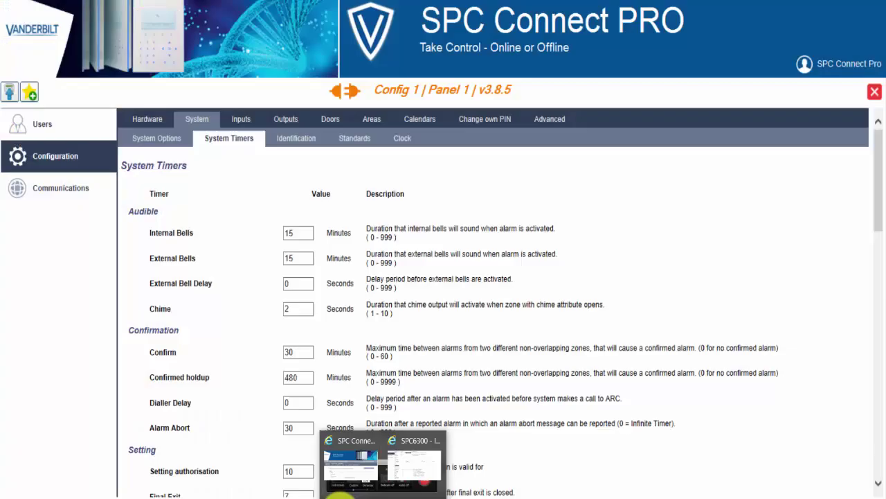
{"action": "left_click", "coordinate": [388, 457]}
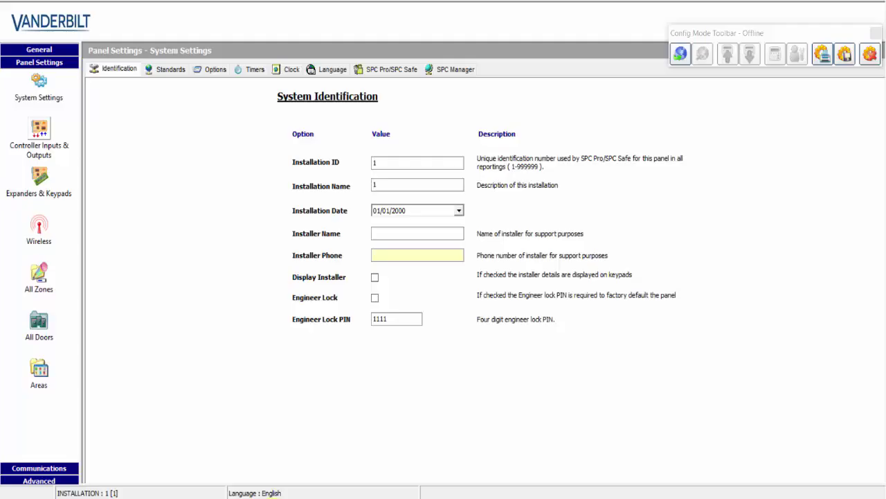
{"action": "left_click", "coordinate": [39, 468]}
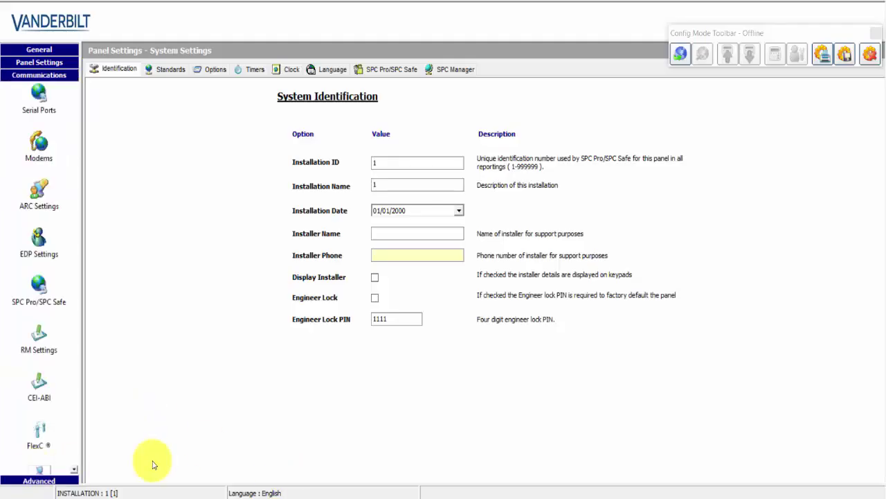
{"action": "left_click", "coordinate": [39, 432]}
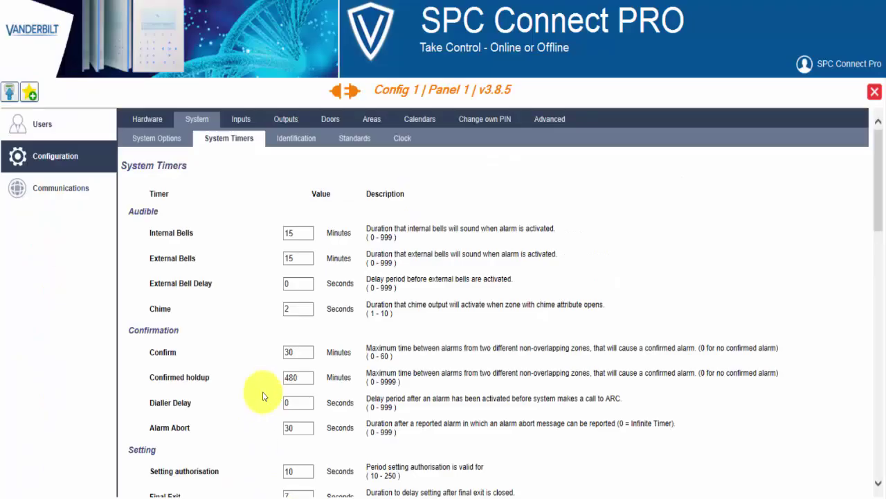
- Go through Communications and FlexC to the Reporting page showing No ARC configured
{"action": "left_click", "coordinate": [60, 188]}
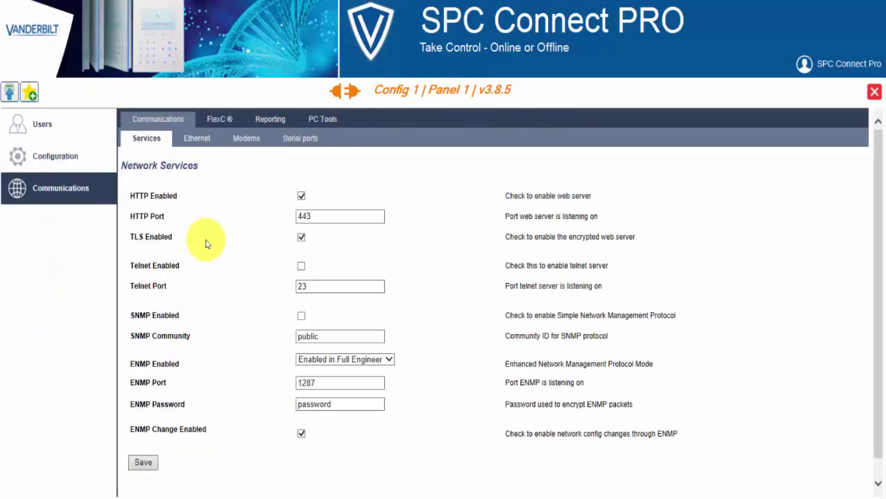
{"action": "left_click", "coordinate": [216, 122]}
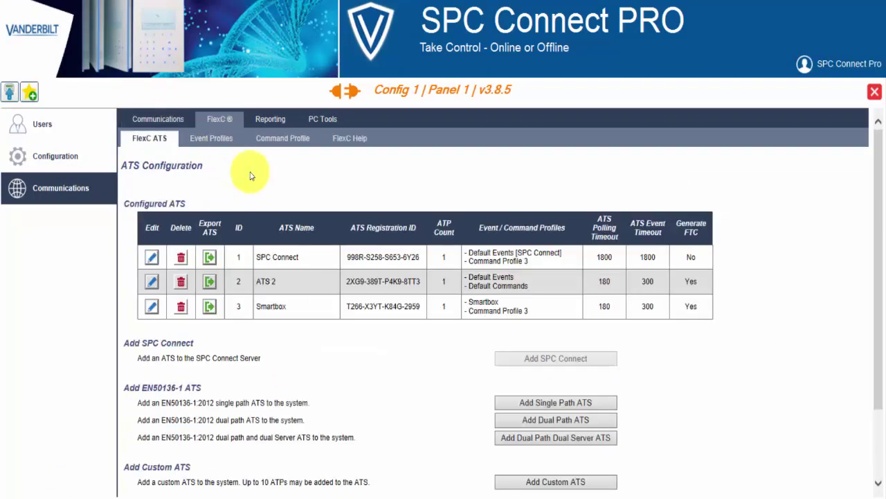
{"action": "left_click", "coordinate": [269, 122]}
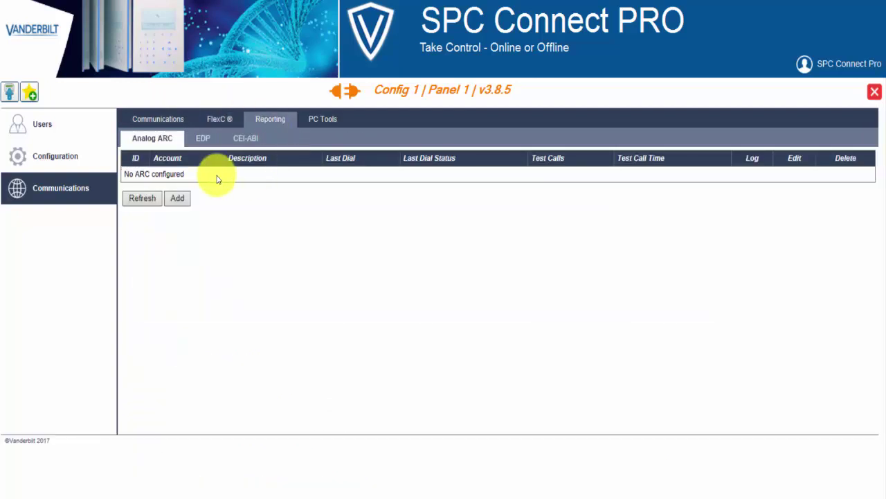